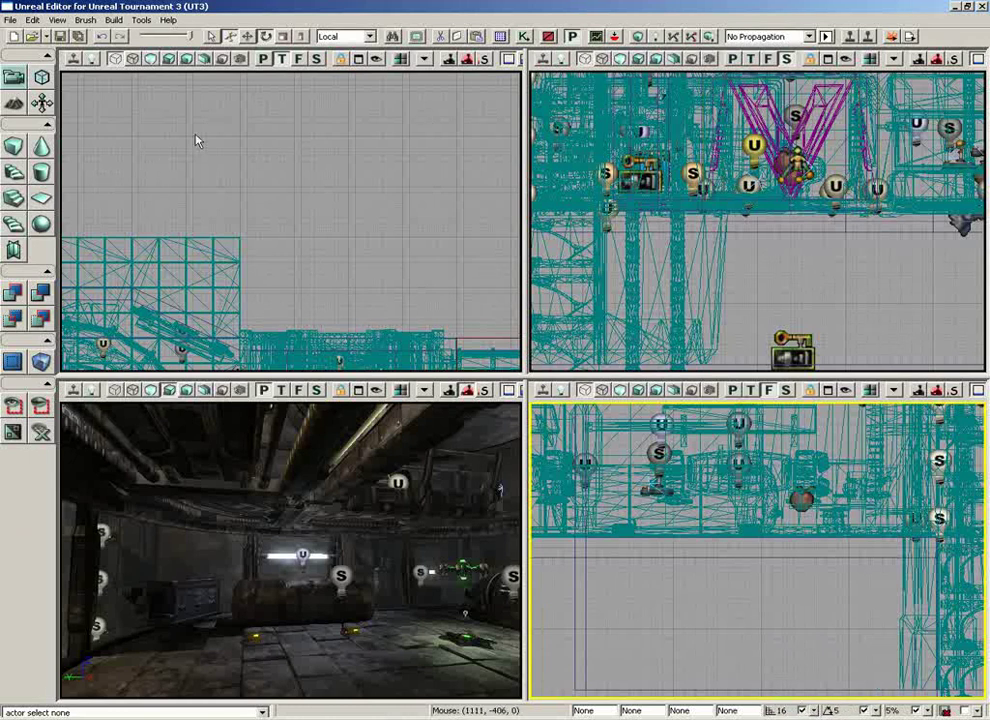
Step: Look over the viewport view-settings list and close it without changes
left_click(57, 20)
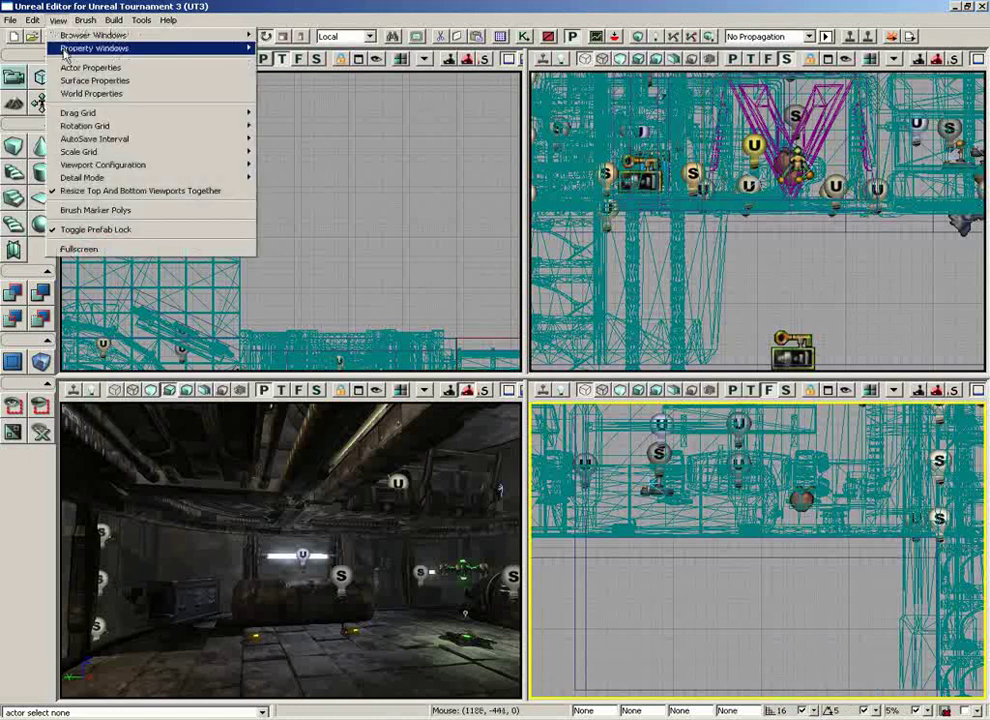
mouse_move(120, 113)
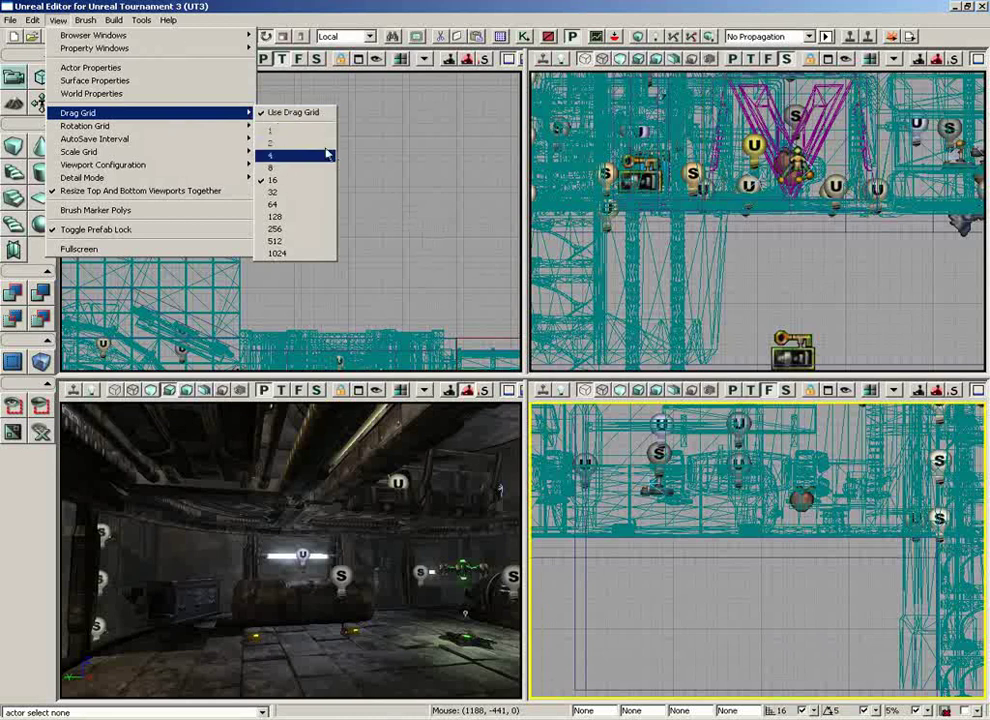
left_click(400, 175)
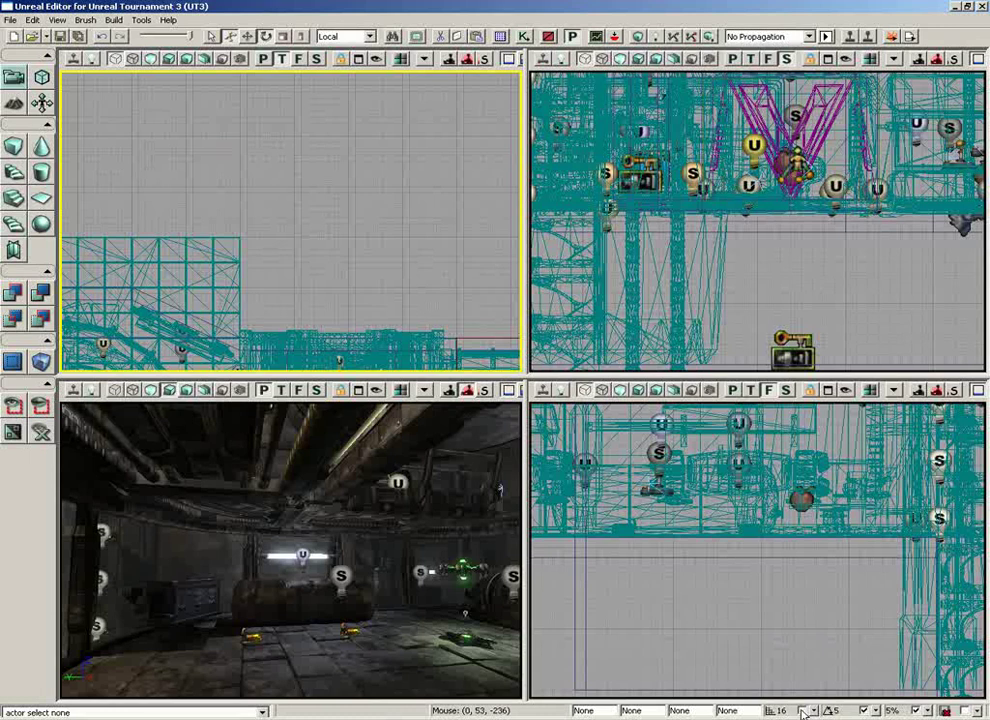
Step: Select the cyan grid mesh in the top view and move it up and right
scroll(388, 288, "up", 3)
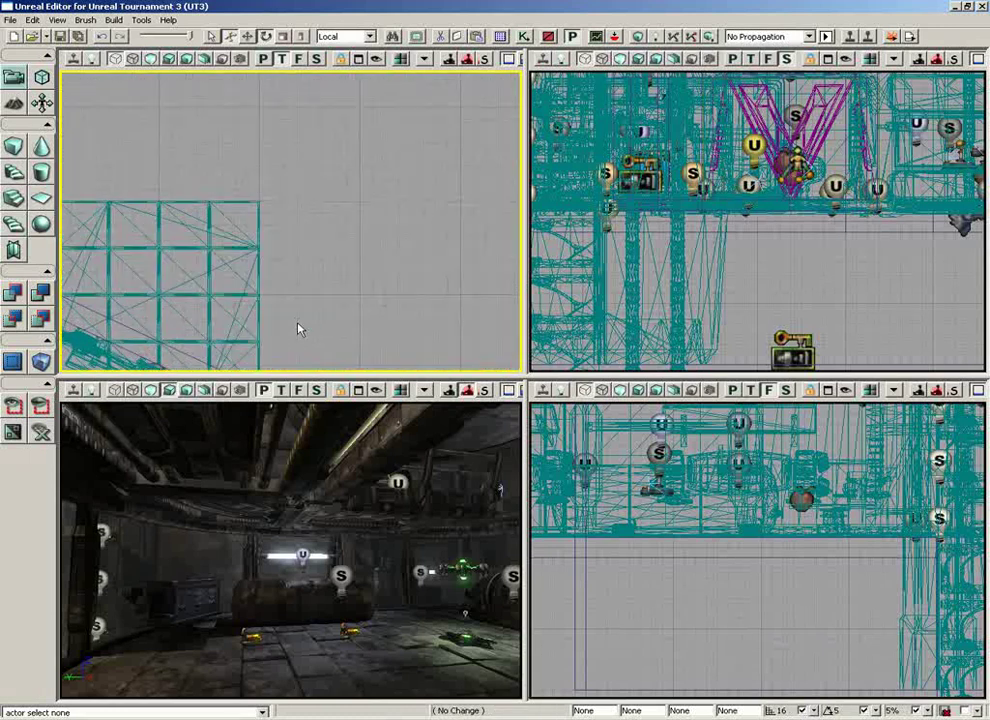
left_click(388, 288)
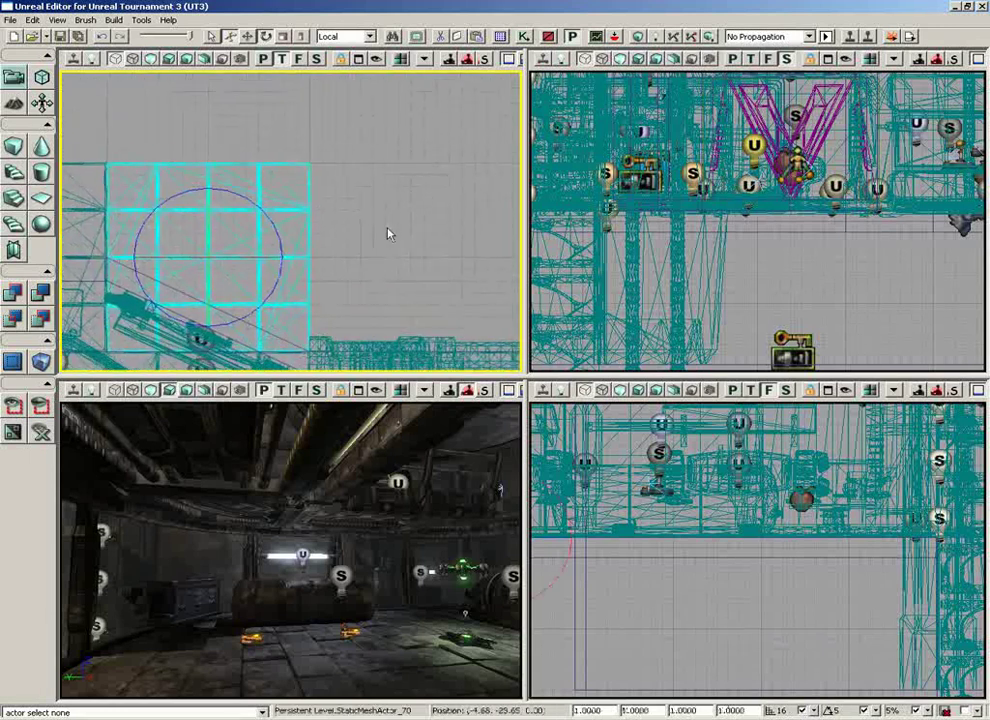
left_click_drag(389, 232, 389, 212)
key("space")
key("space")
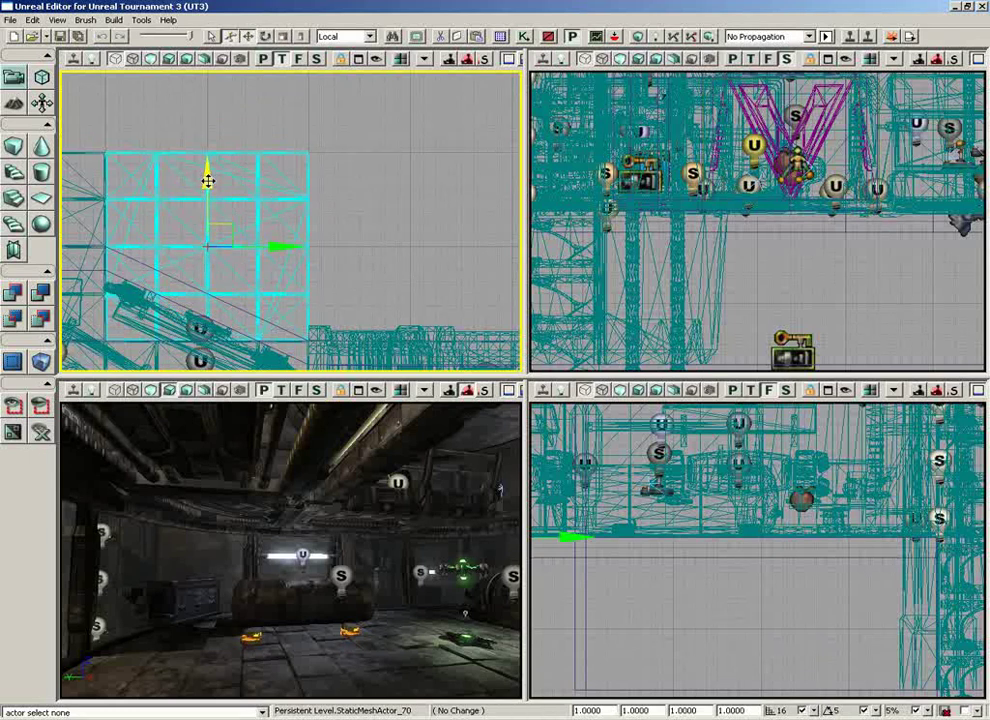
left_click_drag(208, 172, 208, 114)
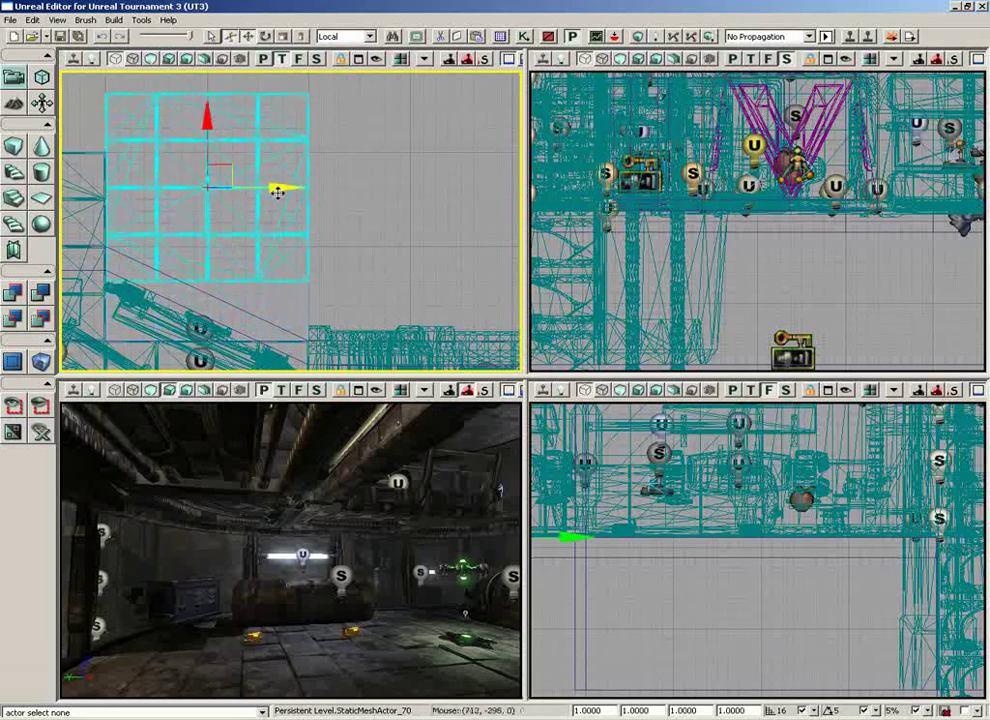
left_click_drag(274, 189, 358, 188)
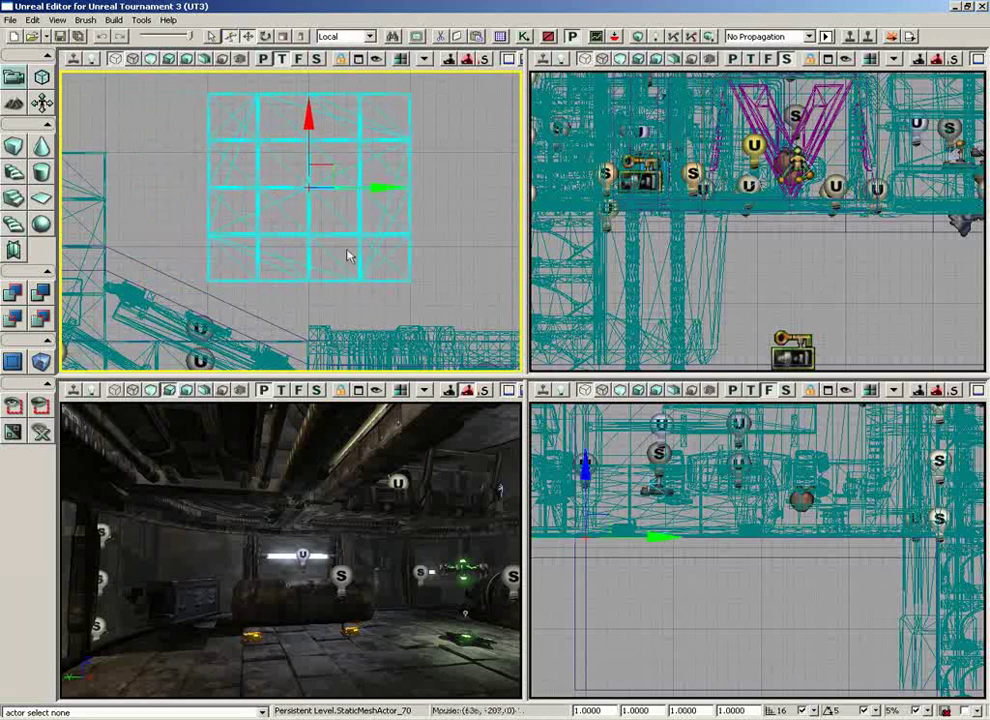
Step: Set the drag grid to 128 units and move the mesh sideways and up in snapped jumps
left_click(815, 711)
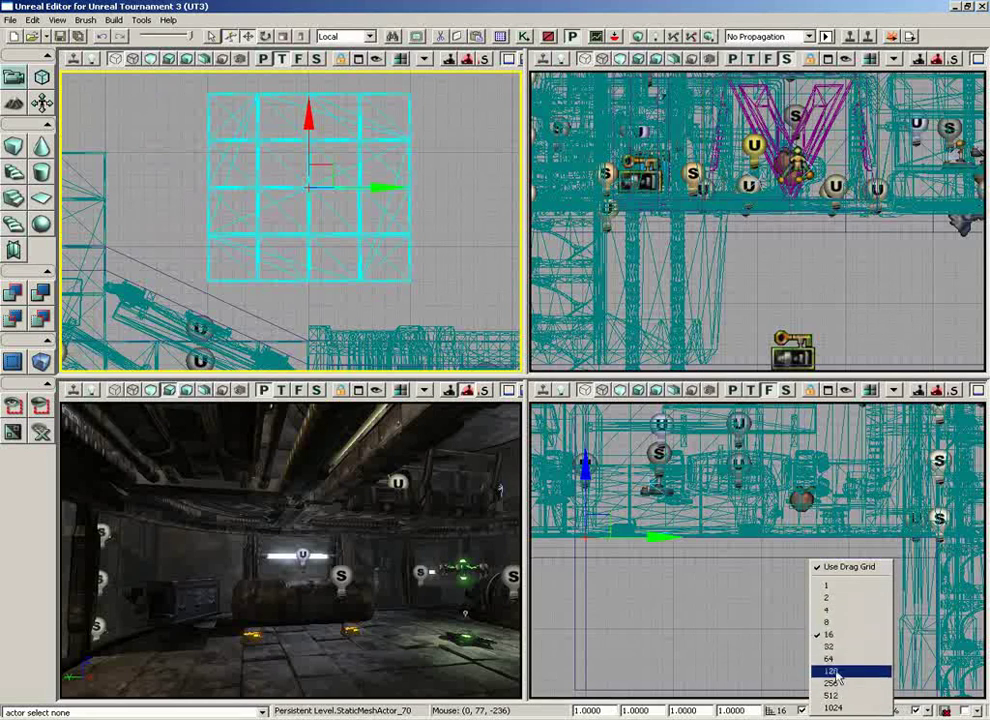
left_click(836, 672)
scroll(442, 188, "down", 3)
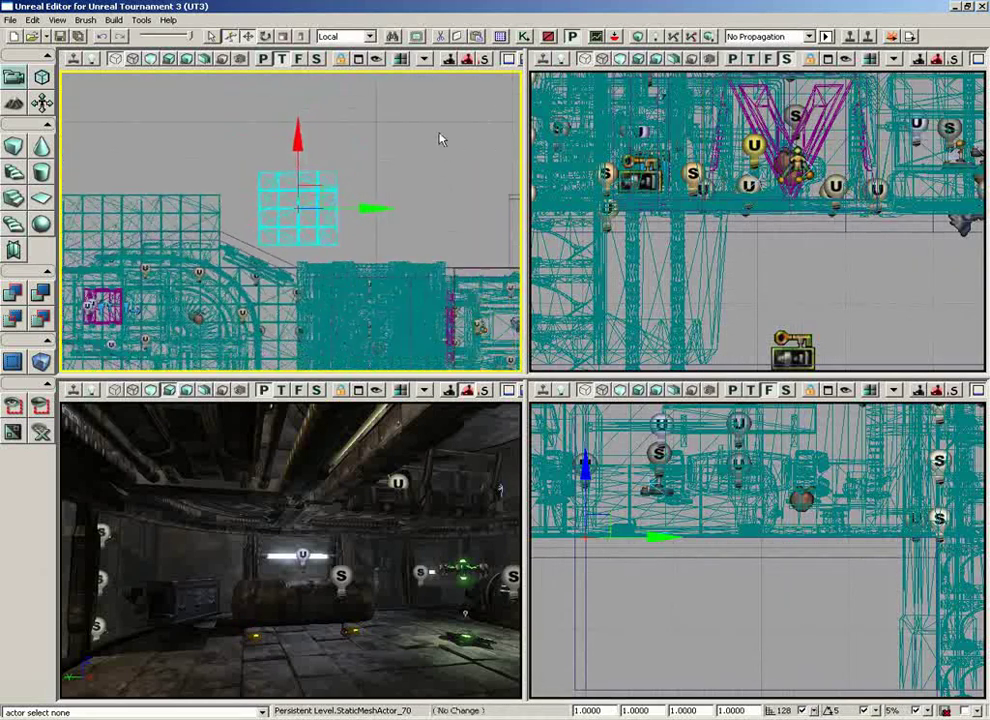
left_click_drag(371, 210, 396, 208)
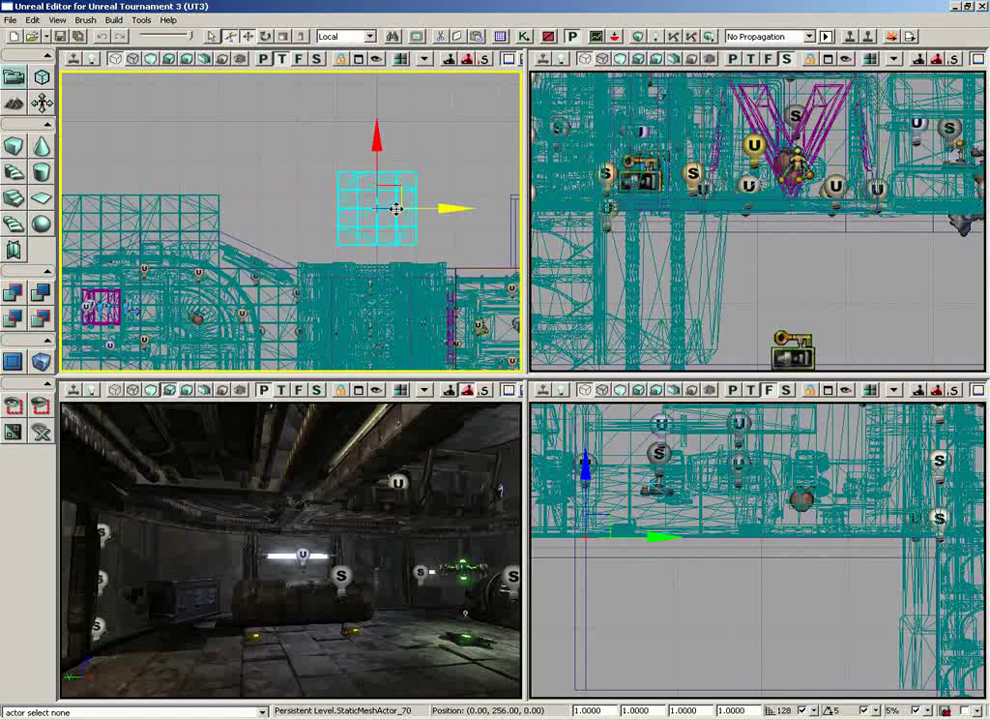
mouse_move(380, 137)
left_mouse_down()
mouse_move(377, 80)
mouse_move(385, 117)
mouse_move(347, 146)
mouse_move(205, 170)
left_mouse_up()
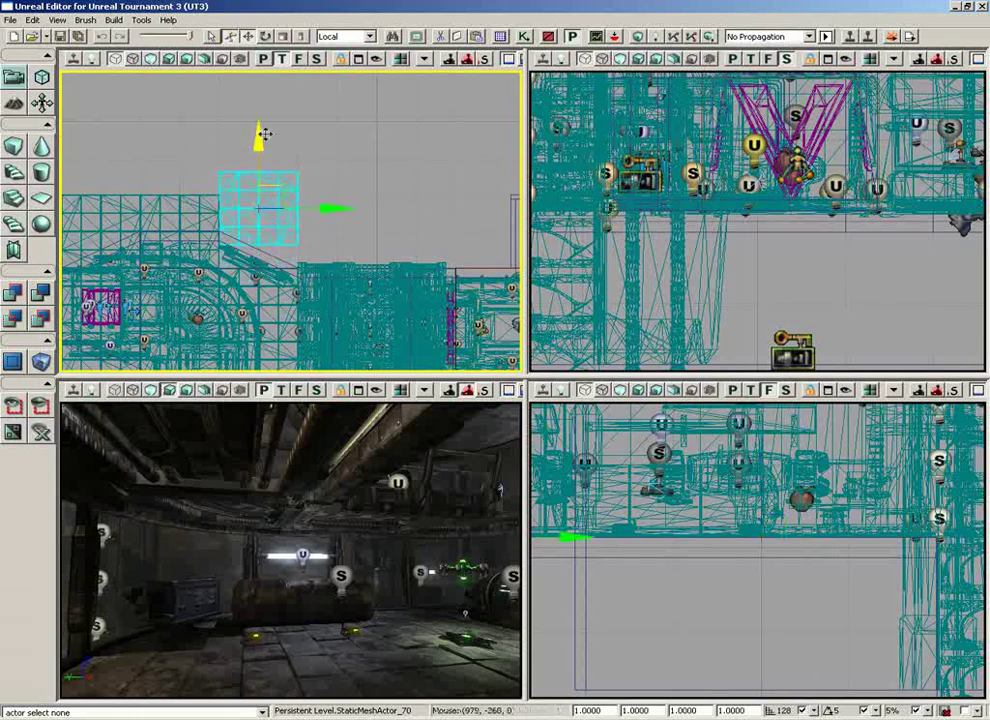
mouse_move(257, 137)
left_mouse_down()
mouse_move(256, 148)
mouse_move(257, 137)
left_mouse_up()
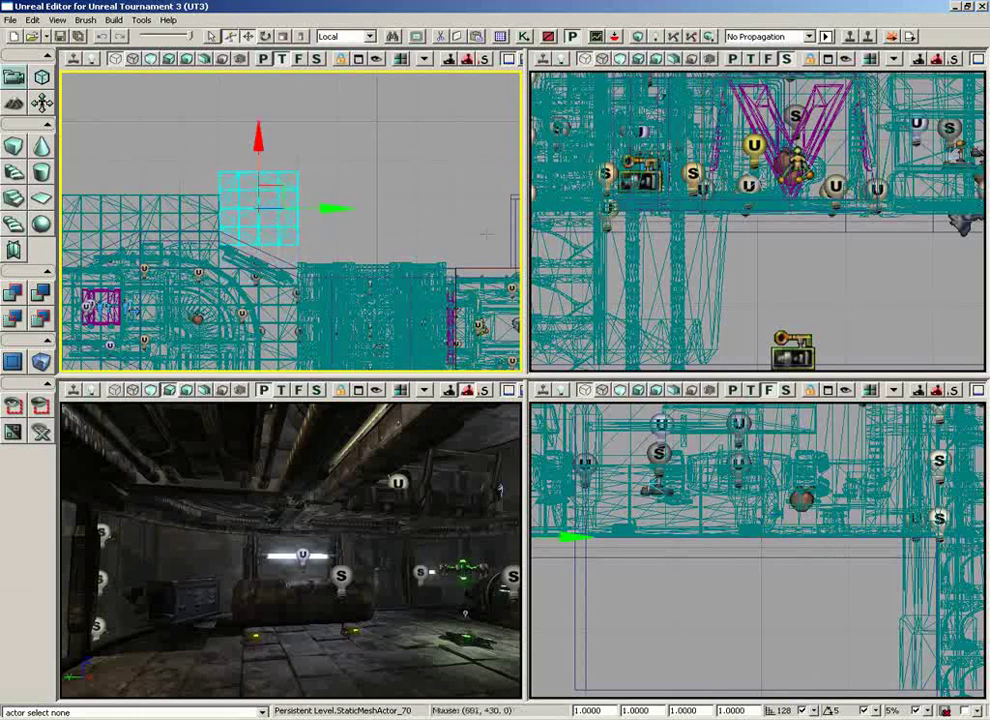
Step: Return the drag grid to 16 units, move the mesh down finely, then toggle Use Drag Grid
left_click(814, 710)
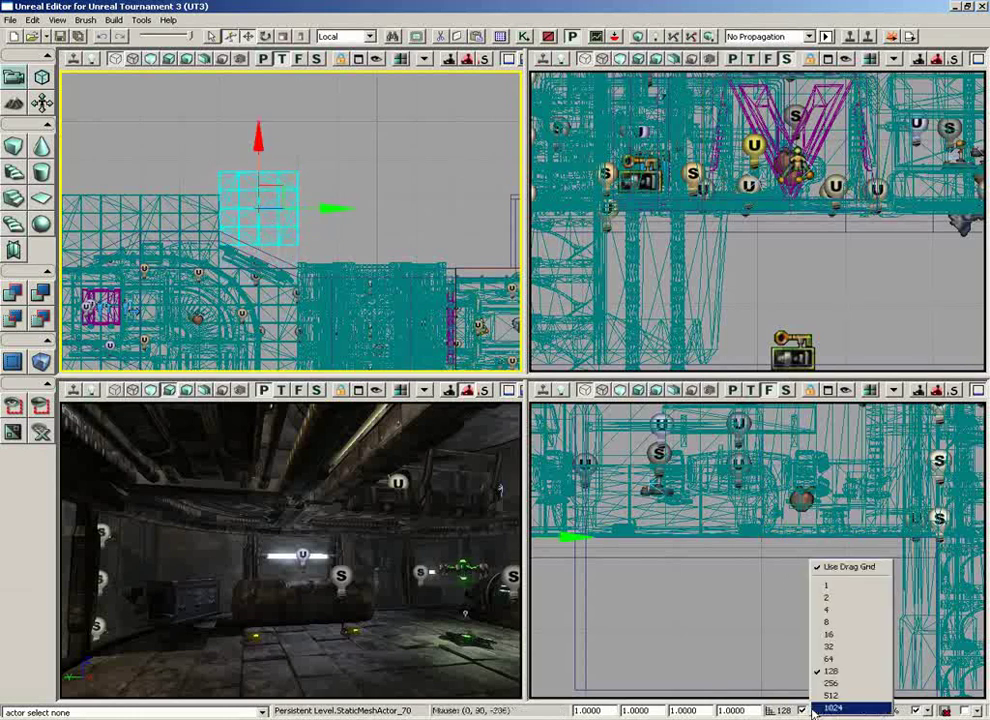
left_click(826, 634)
scroll(369, 201, "up", 4)
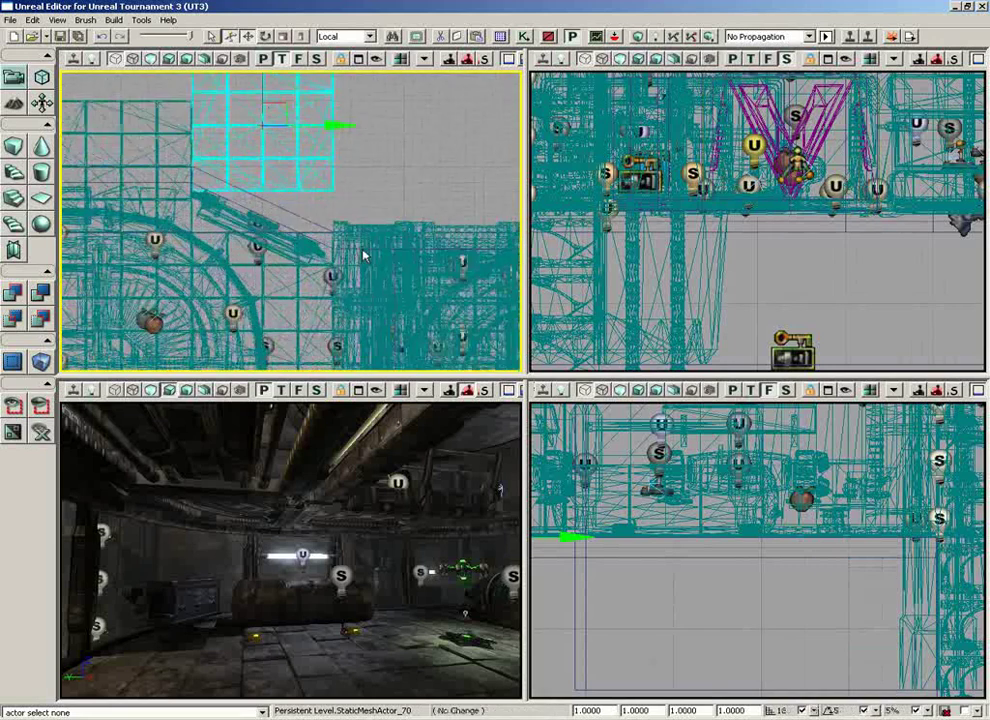
left_click_drag(257, 90, 250, 132)
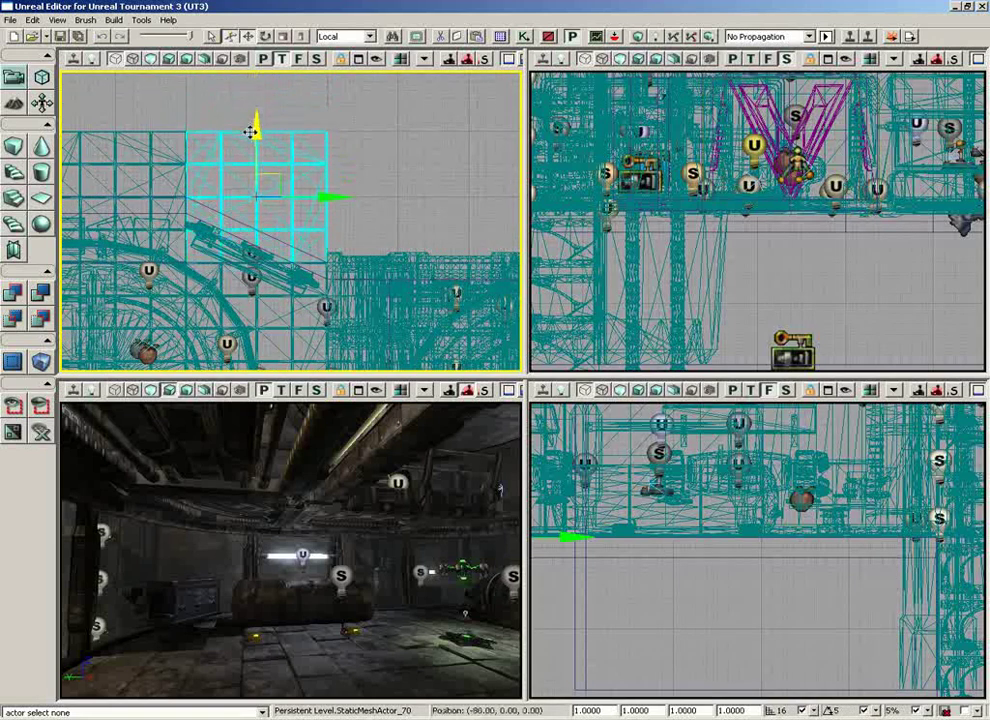
left_click(814, 710)
left_click(828, 568)
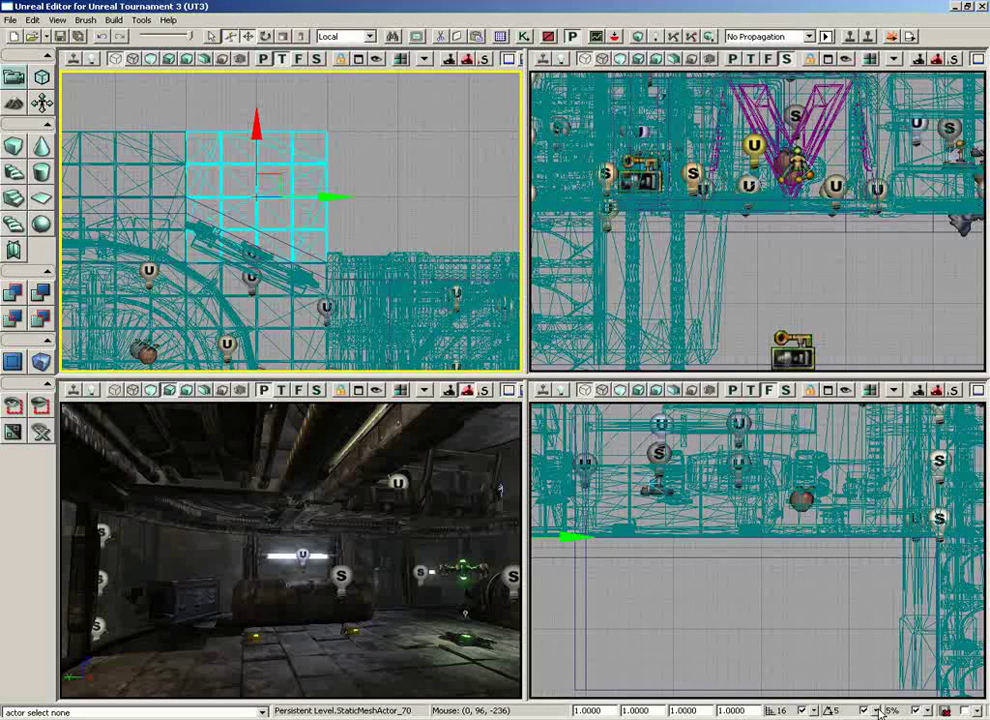
Step: Check the 5-degree rotation grid, rotate the mesh in snapped steps, then reopen the rotation options
left_click(878, 712)
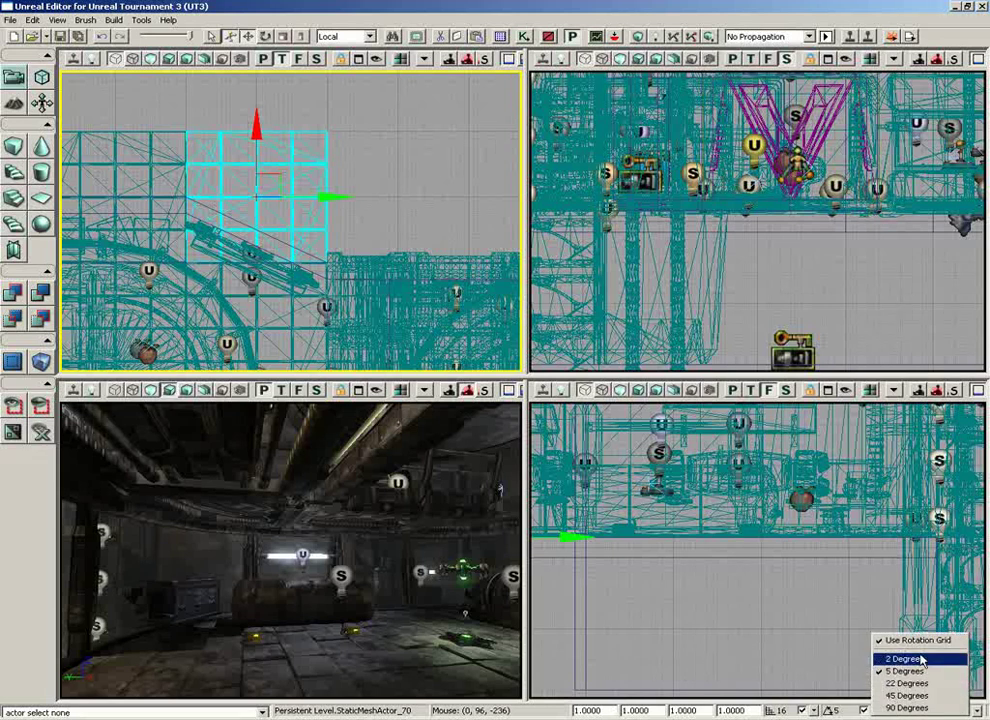
left_click(300, 165)
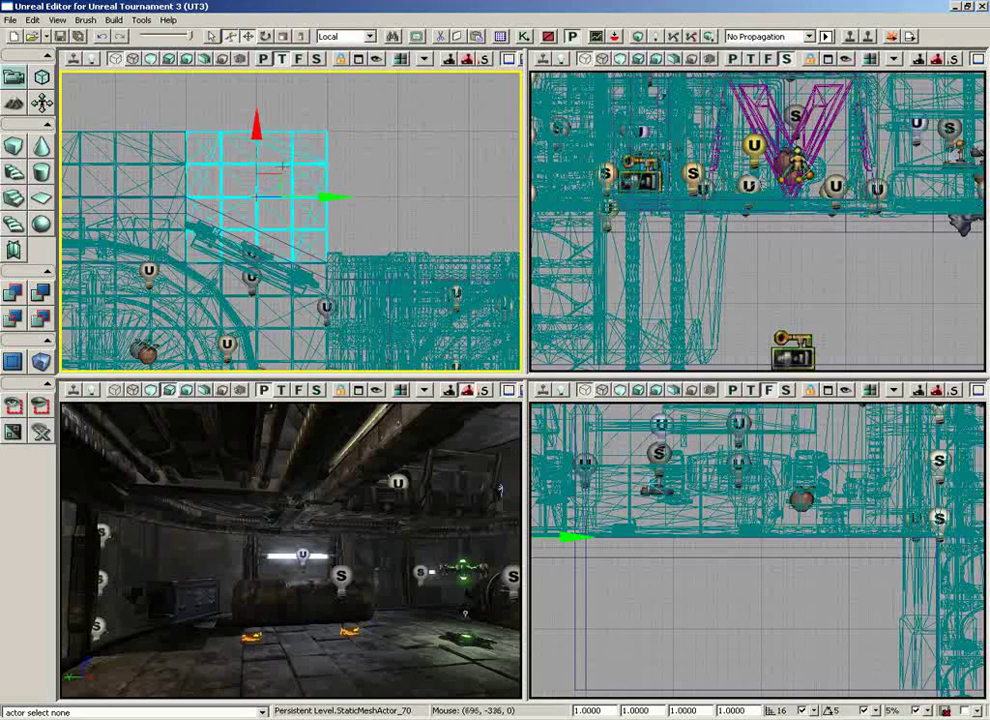
key("space")
mouse_move(284, 134)
left_mouse_down()
mouse_move(521, 148)
mouse_move(521, 239)
mouse_move(515, 66)
mouse_move(514, 372)
left_mouse_up()
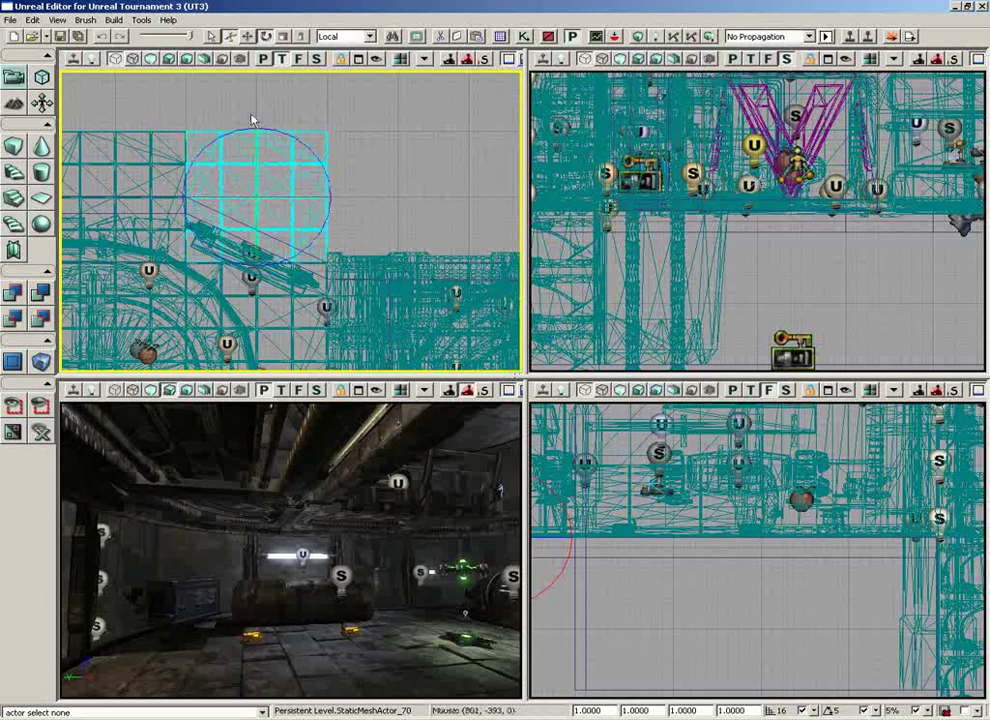
left_click(876, 711)
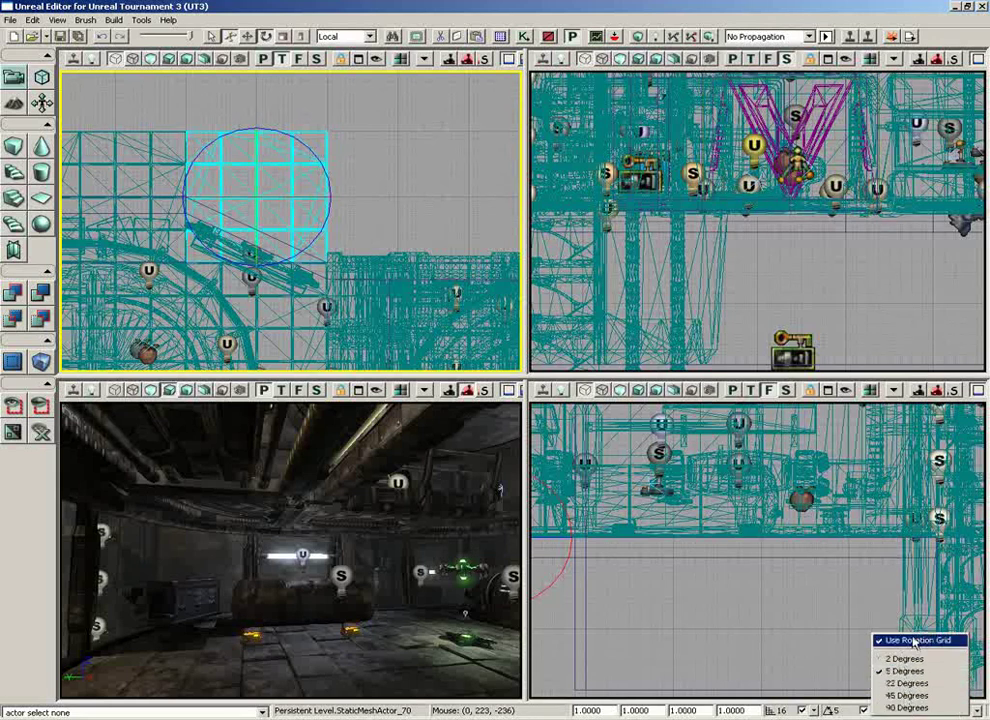
left_click(914, 641)
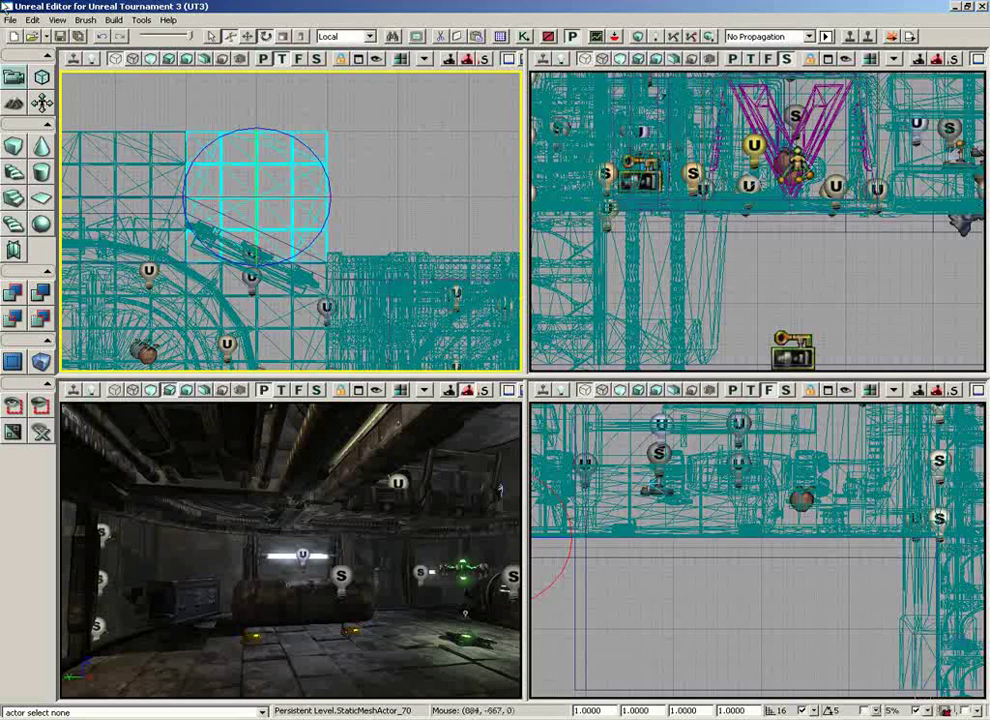
mouse_move(302, 143)
left_mouse_down()
mouse_move(298, 221)
mouse_move(289, 80)
mouse_move(290, 310)
left_mouse_up()
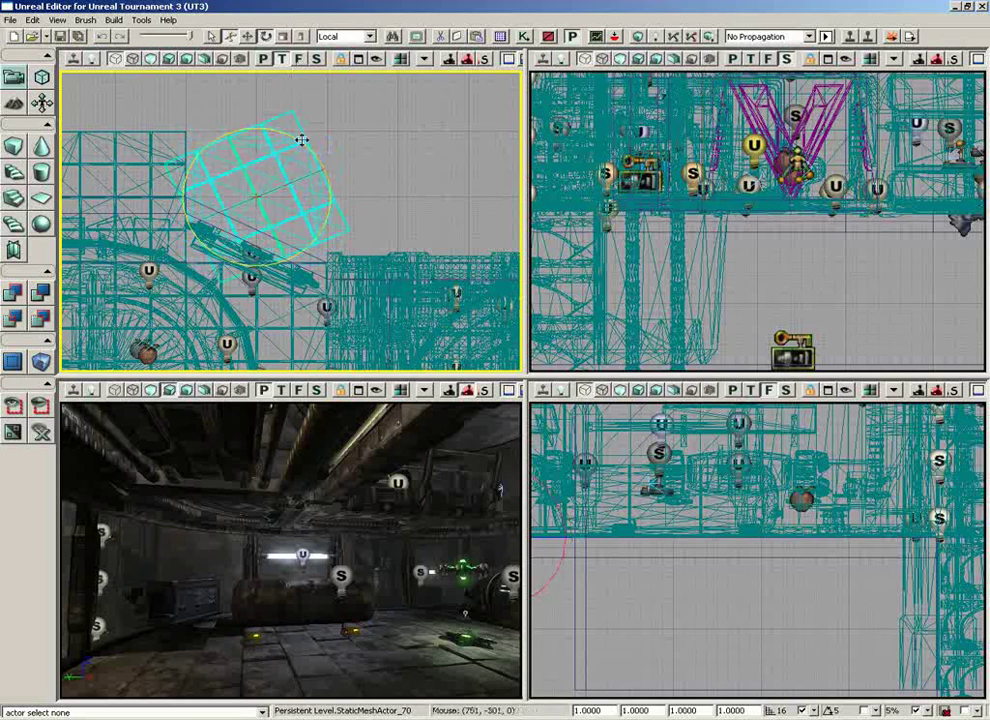
left_click_drag(302, 141, 274, 128)
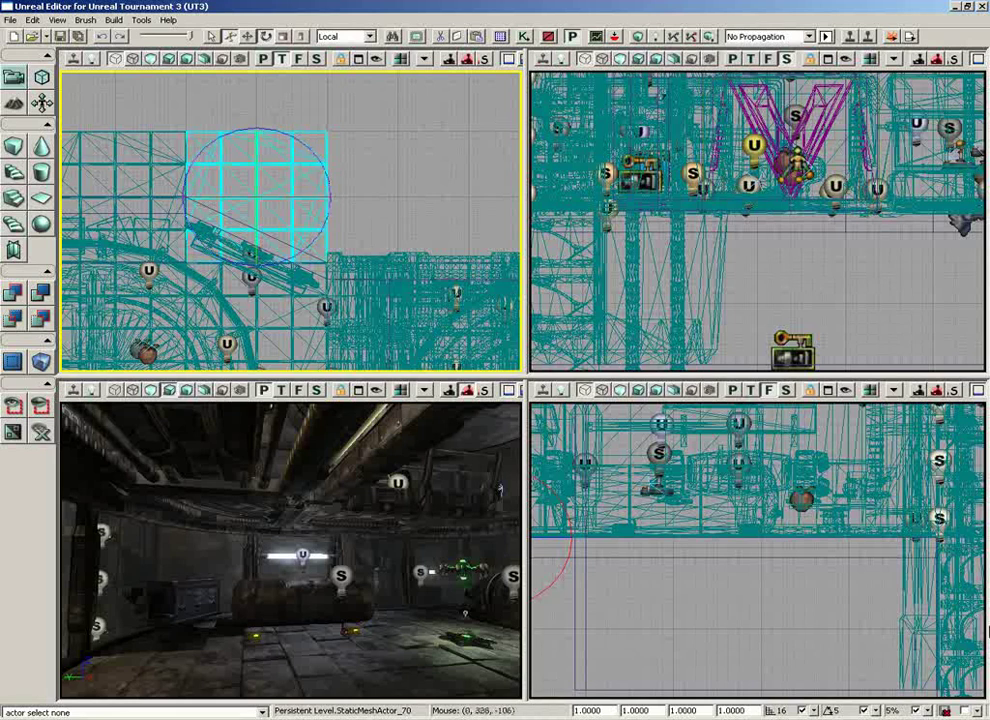
Step: Leave scale snapping at 5 percent and clear the grid mesh selection
left_click(927, 711)
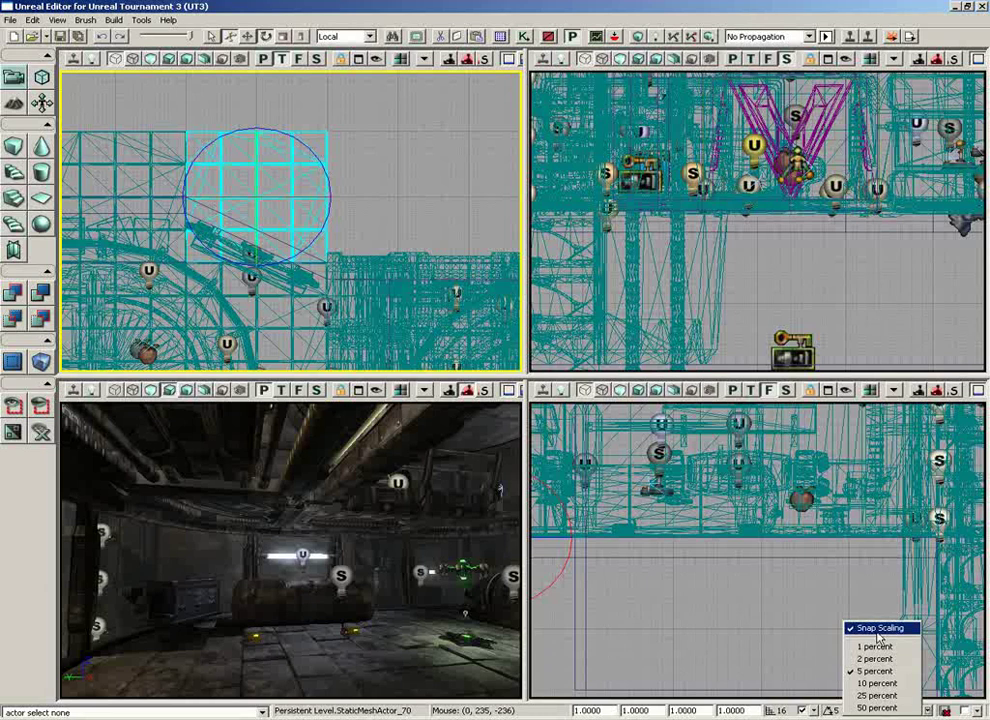
left_click(790, 627)
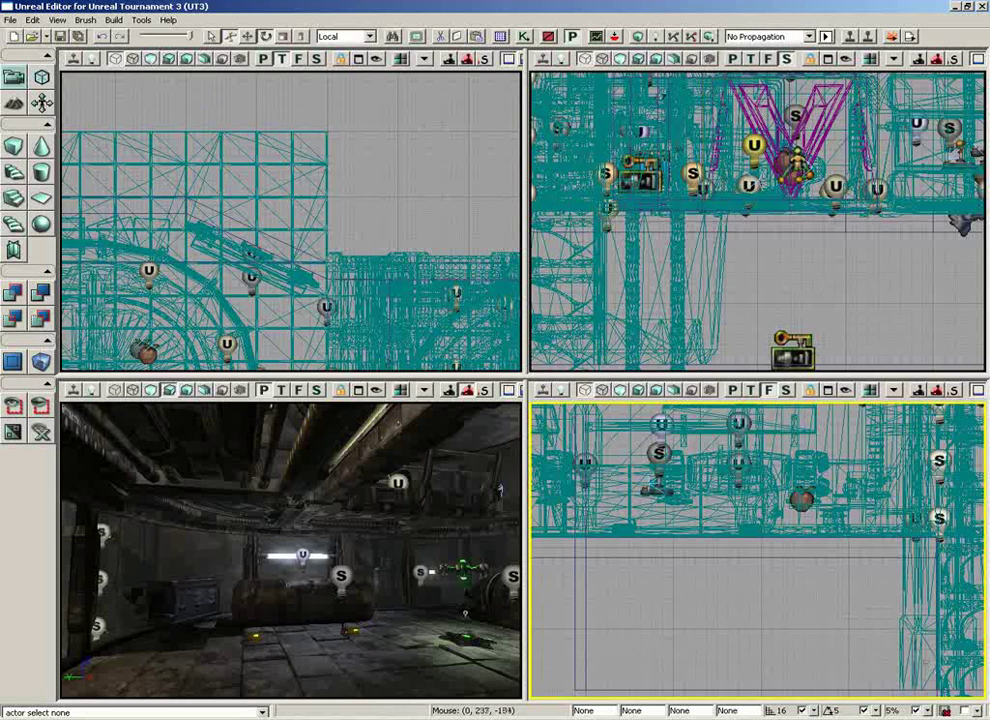
Step: Turn autosave on and review the autosave interval list without changing it
left_click(945, 711)
left_click(970, 710)
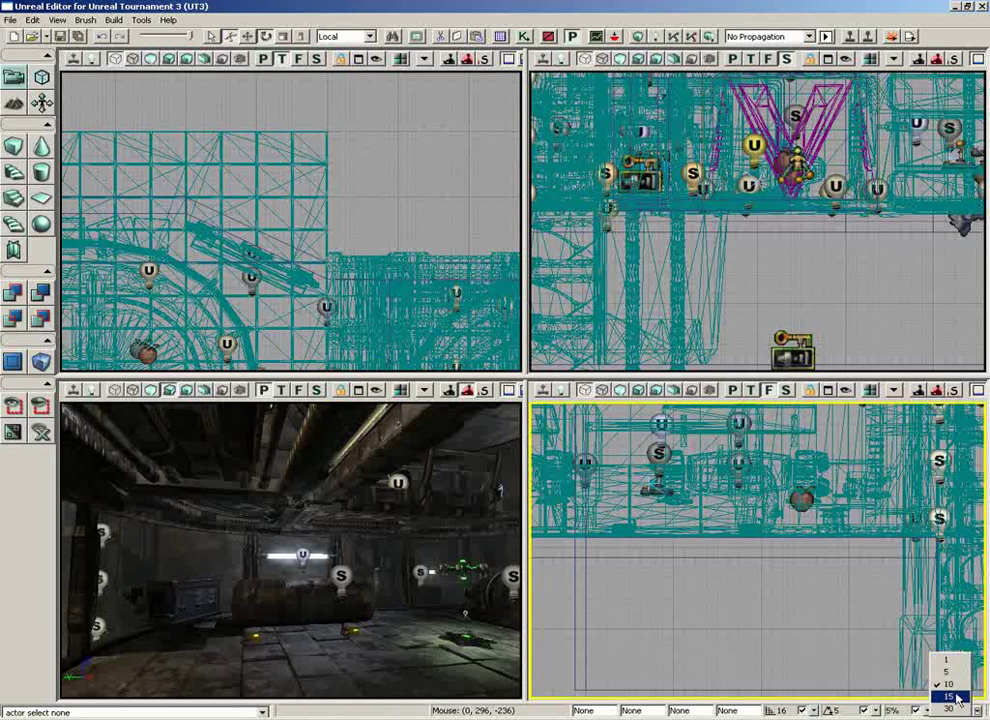
left_click(917, 639)
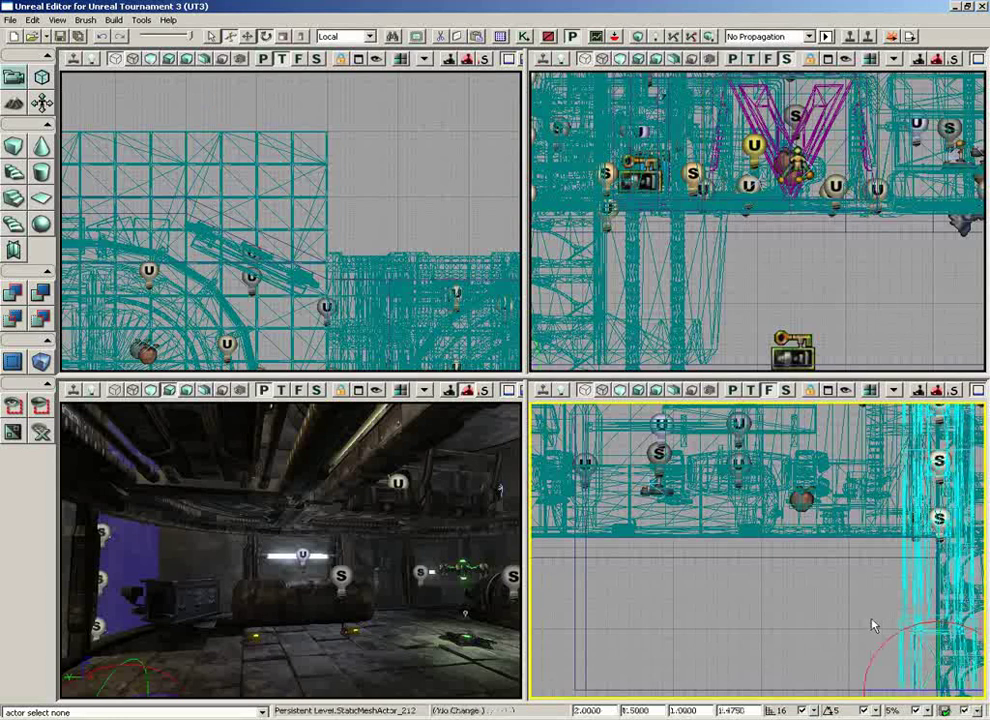